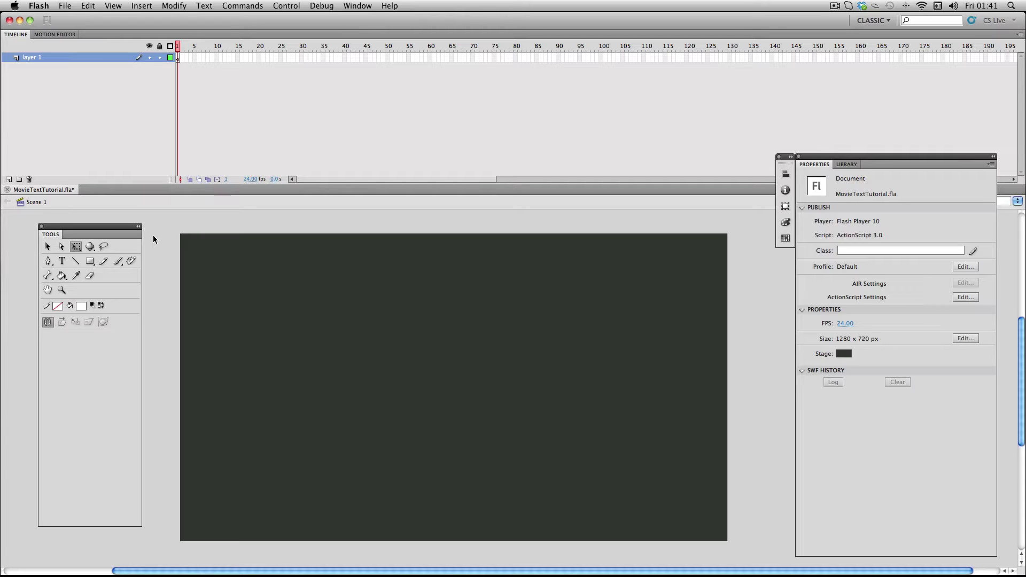
# Type 'COMING SOON' as white Gobold 120 pt text on the stage
pyautogui.click(62, 261)
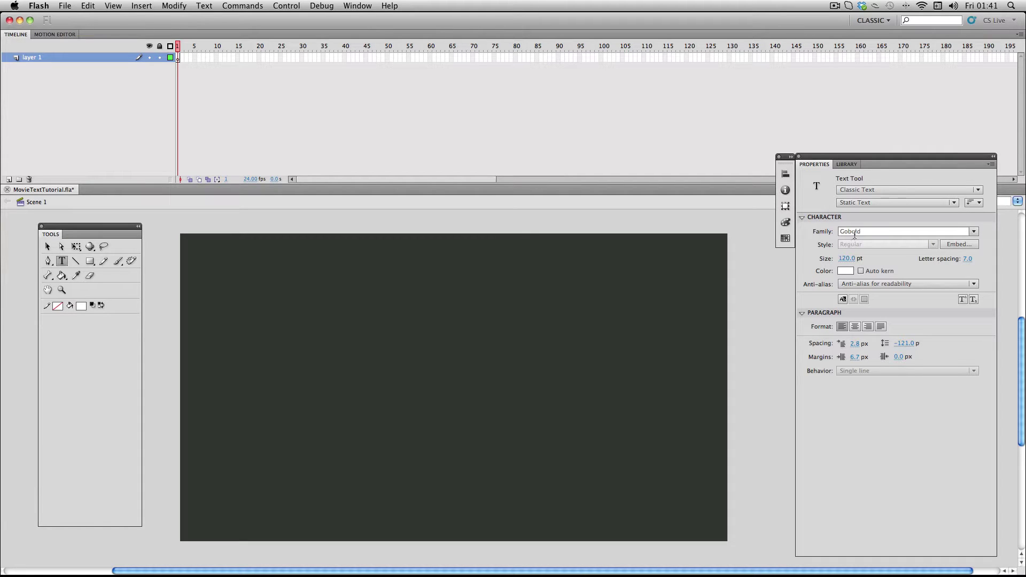
pyautogui.click(399, 358)
pyautogui.write('COMING')
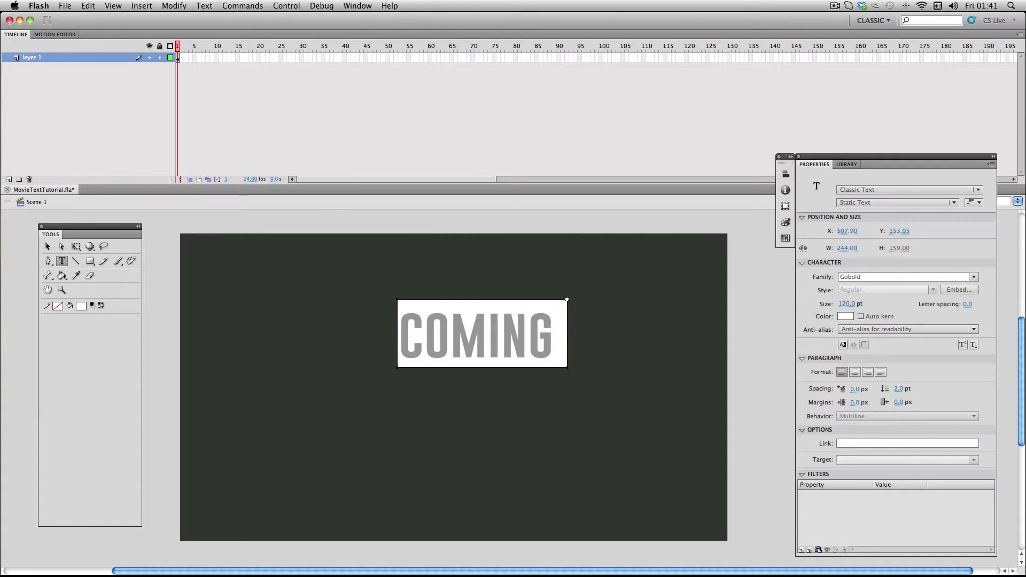
pyautogui.write(' SOON')
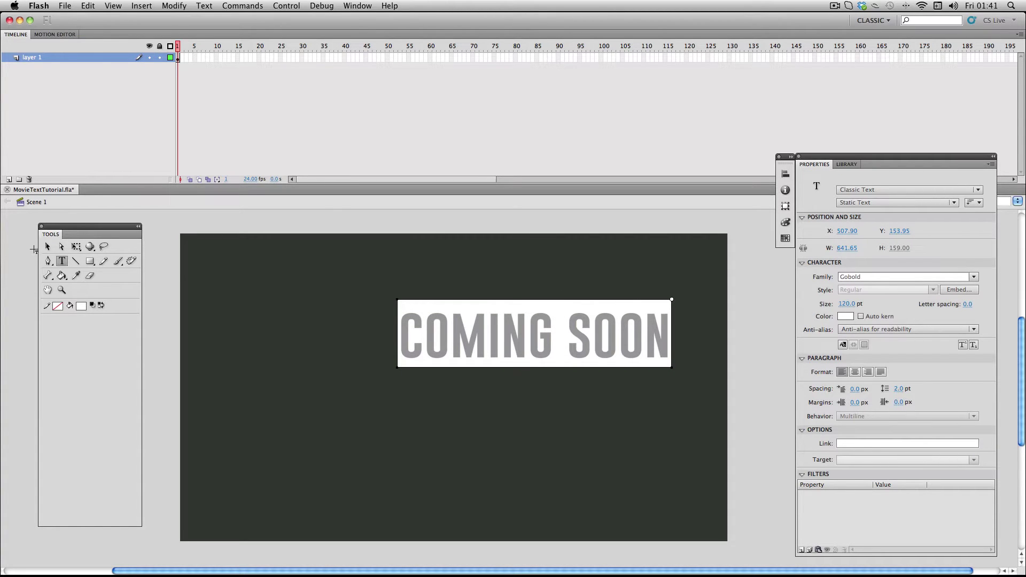
# Centre the COMING SOON text horizontally and vertically on the stage
pyautogui.click(48, 246)
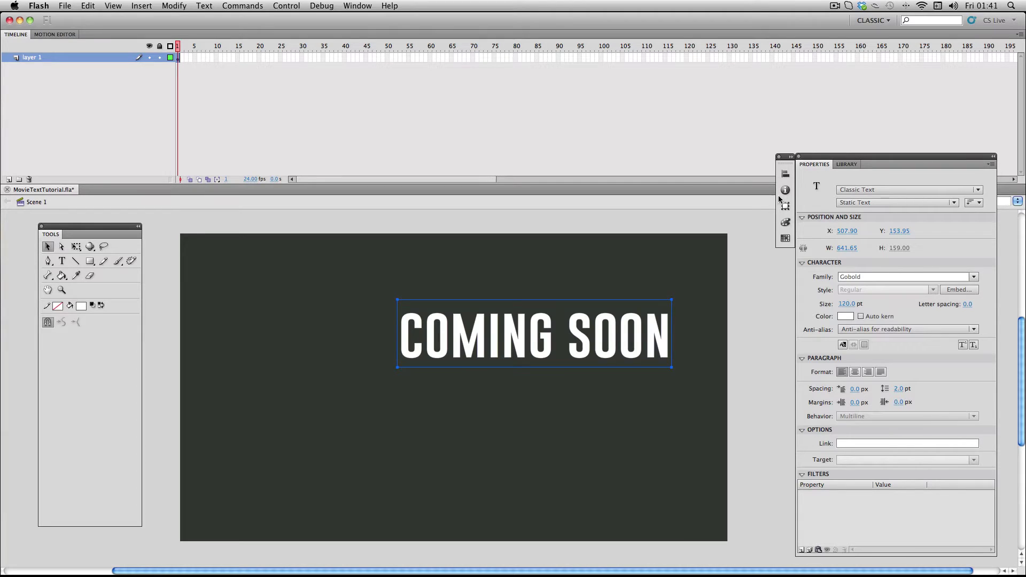
pyautogui.click(785, 173)
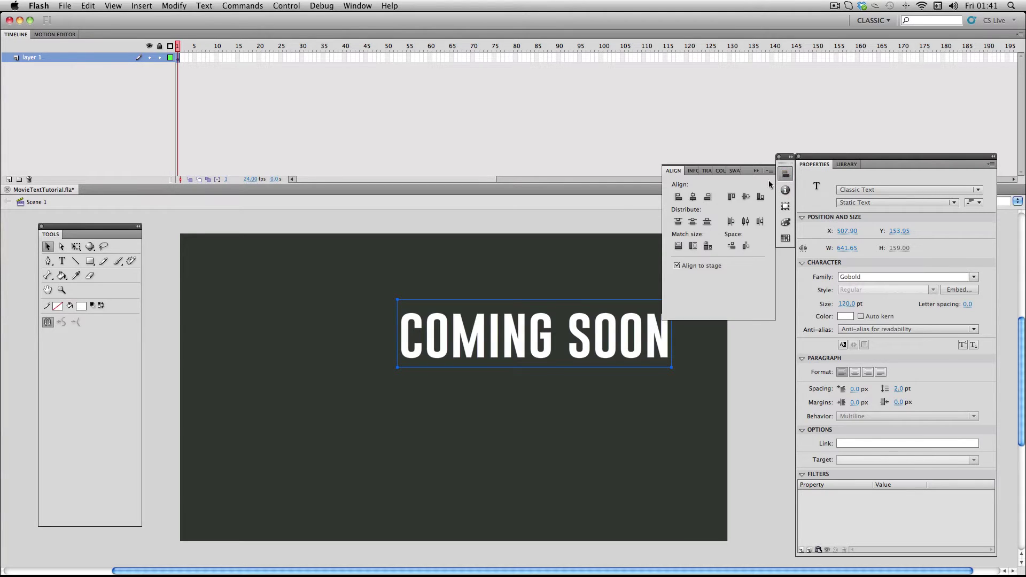
pyautogui.click(693, 197)
pyautogui.click(692, 221)
pyautogui.click(539, 313)
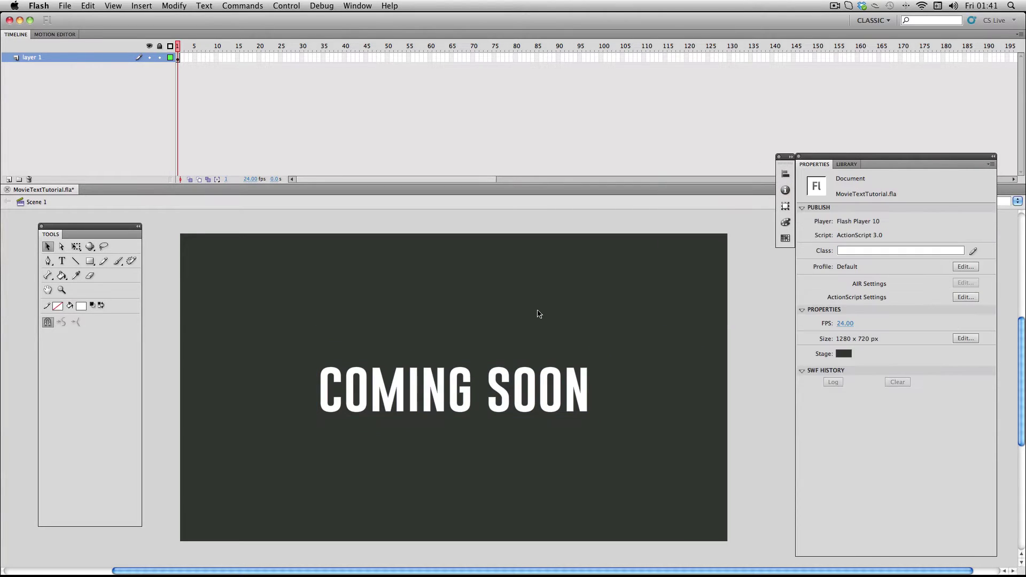
# Convert the COMING SOON text into a Movie Clip symbol named Symbol 6
pyautogui.click(456, 374)
pyautogui.rightClick(454, 369)
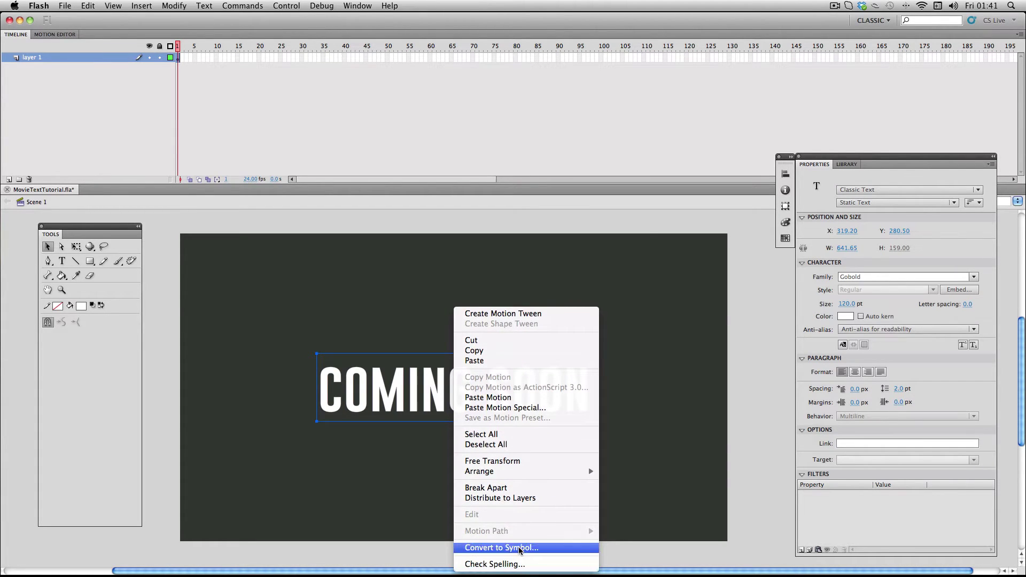
pyautogui.click(518, 548)
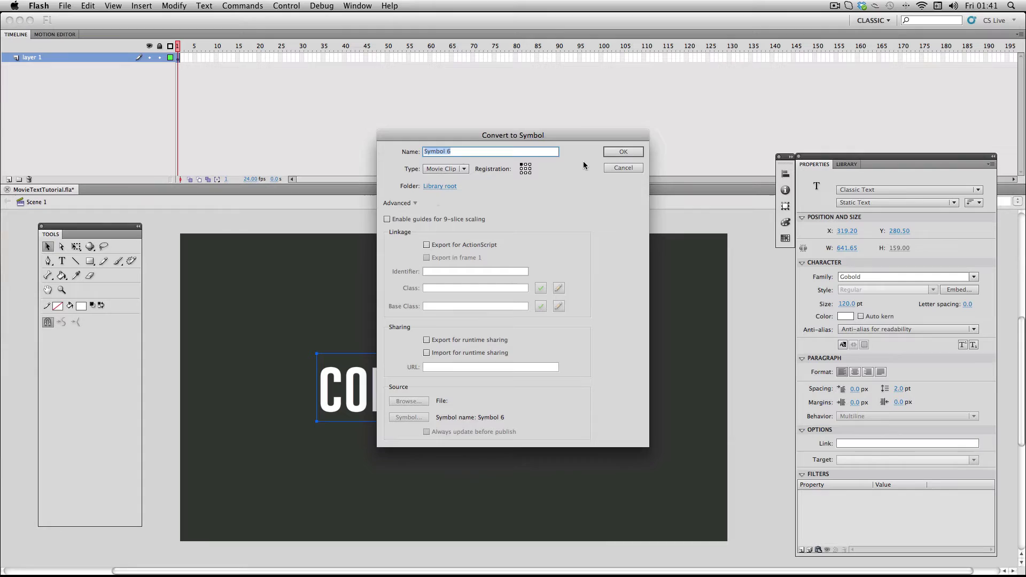
pyautogui.click(608, 152)
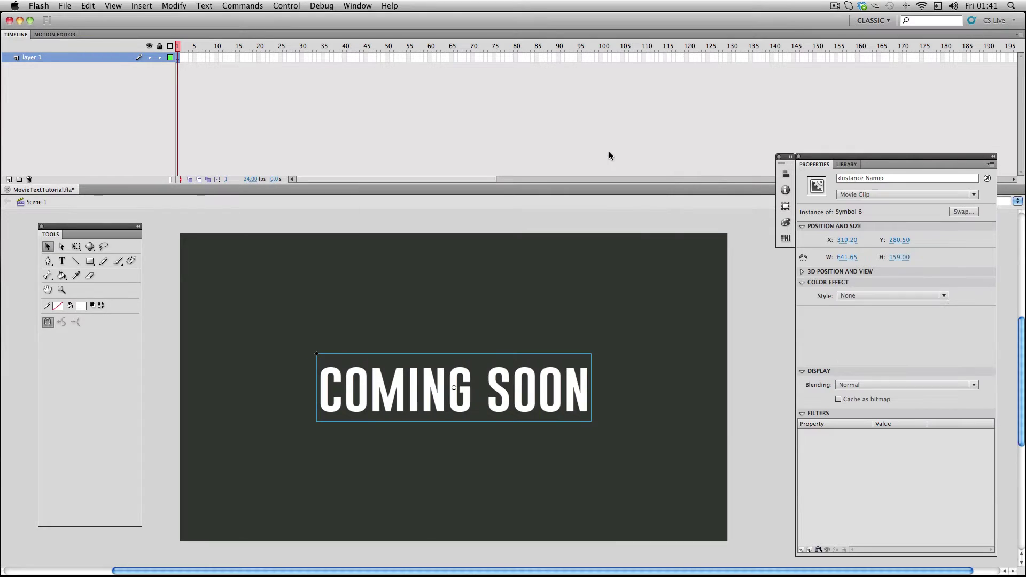
# Inside Symbol 6, rename Layer 1 to 'text'
pyautogui.doubleClick(494, 379)
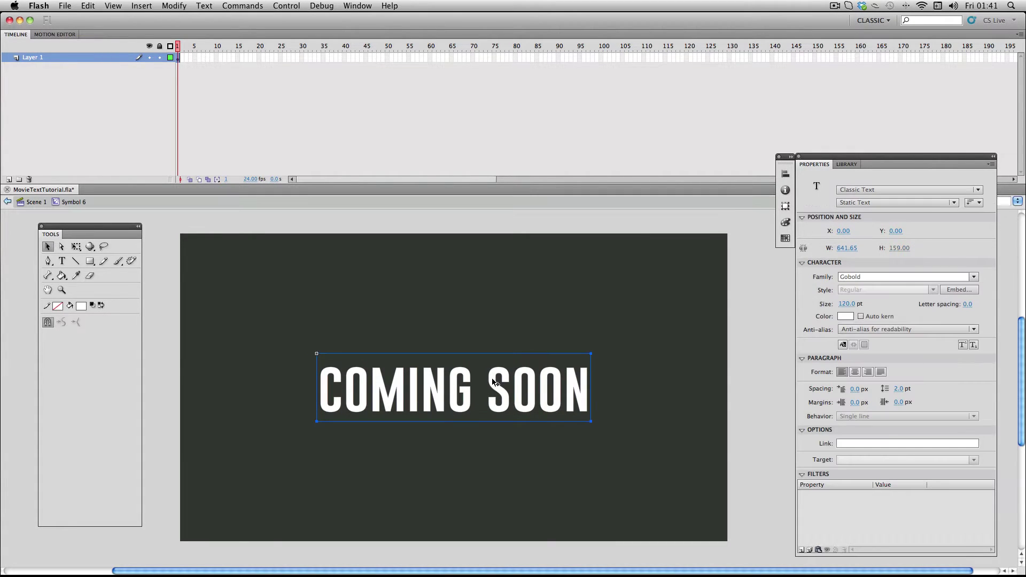
pyautogui.doubleClick(60, 55)
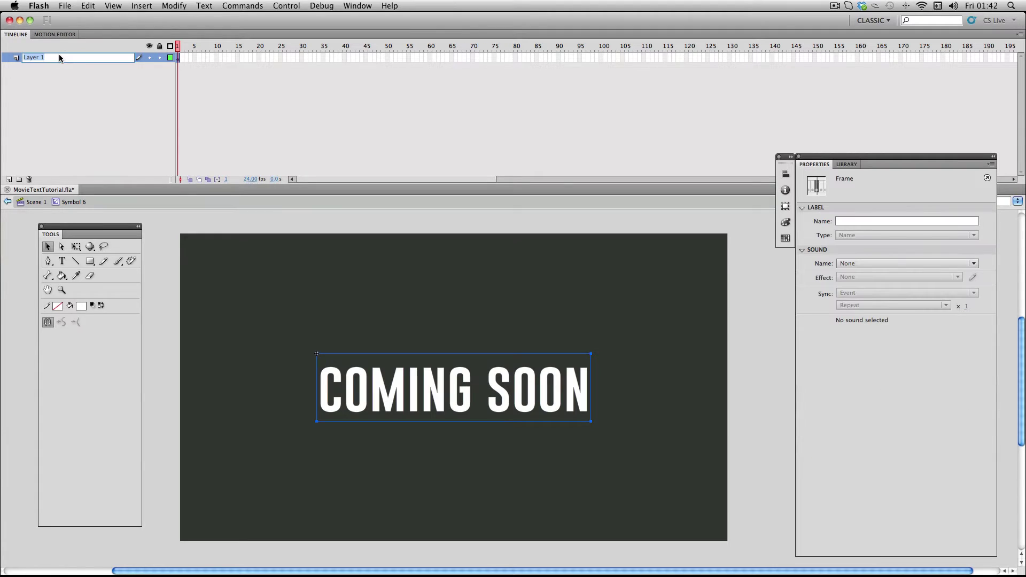
pyautogui.write('text')
pyautogui.press('Return')
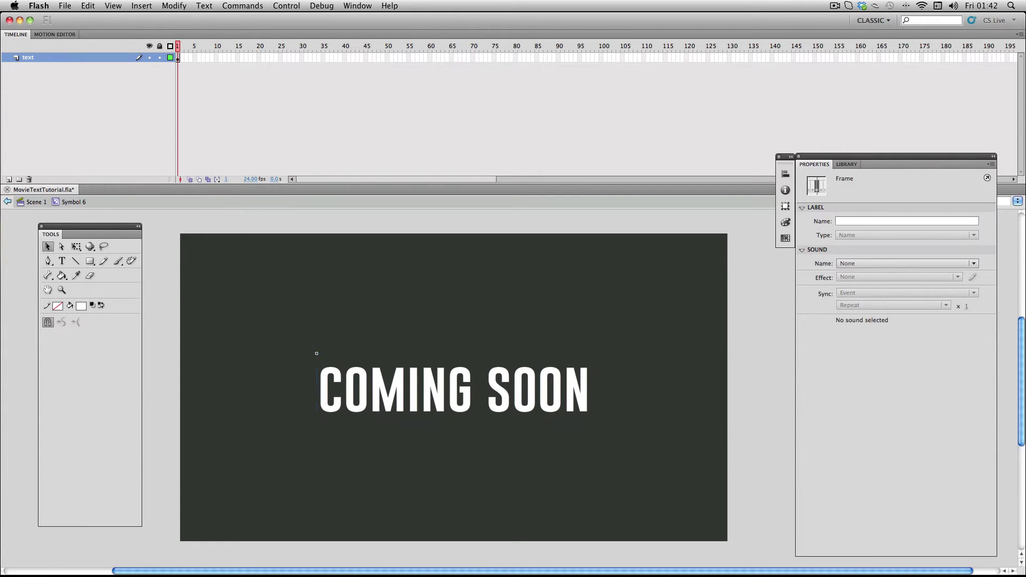
# Add a new layer below the text layer and name it 'gradient'
pyautogui.rightClick(81, 54)
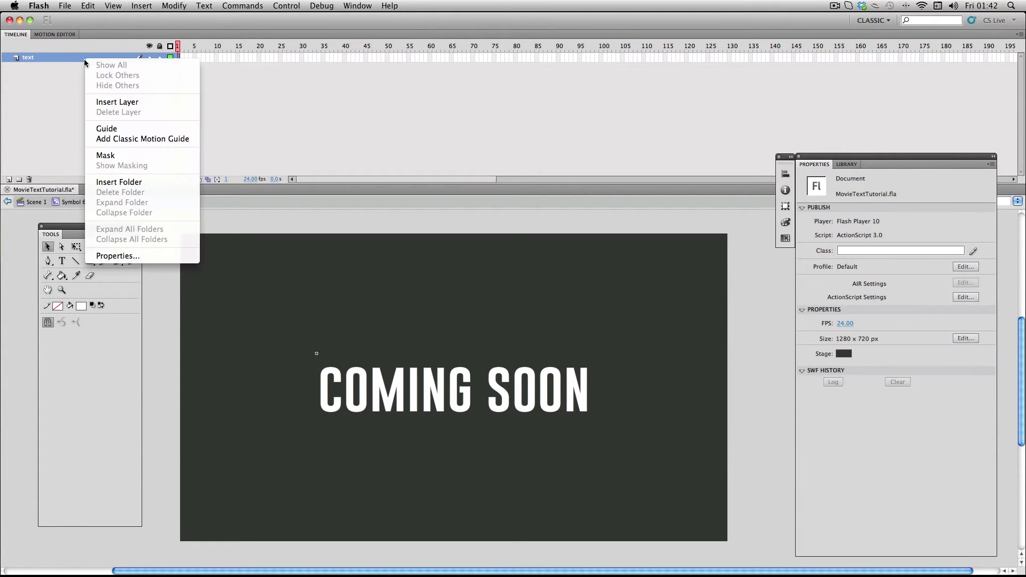
pyautogui.click(104, 101)
pyautogui.moveTo(64, 57); pyautogui.dragTo(59, 69)
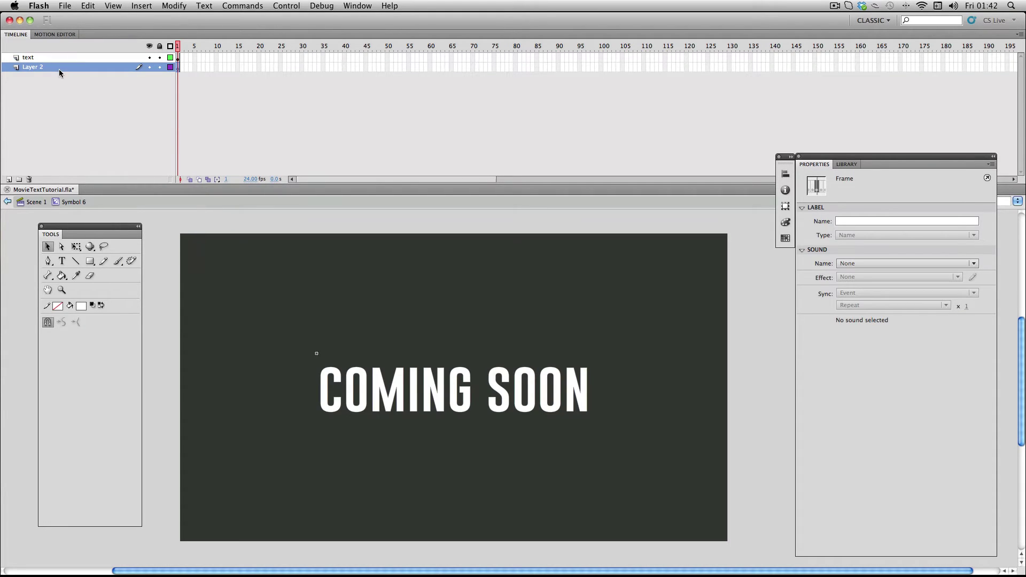
pyautogui.doubleClick(52, 67)
pyautogui.write('gradient')
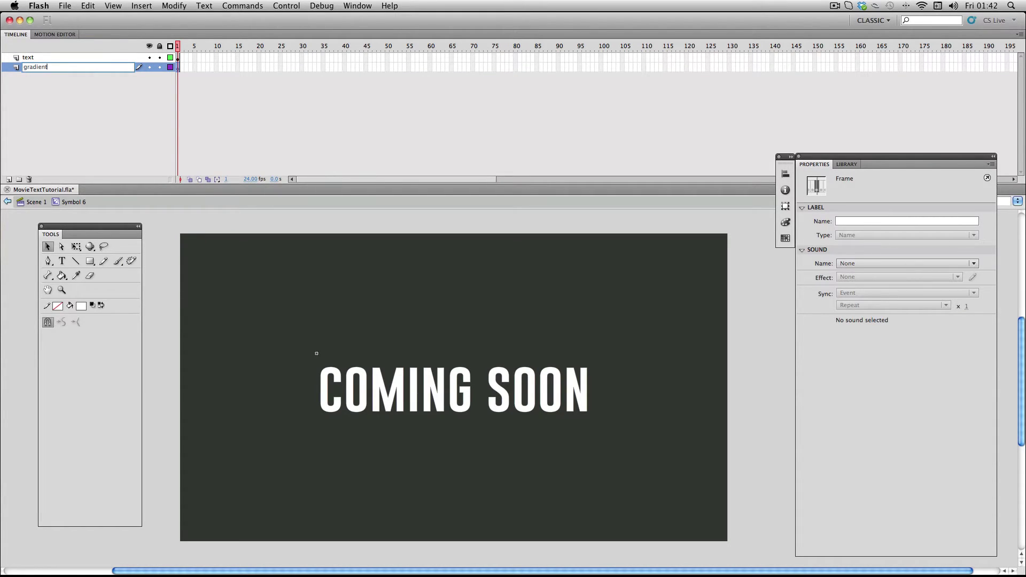
pyautogui.press('Return')
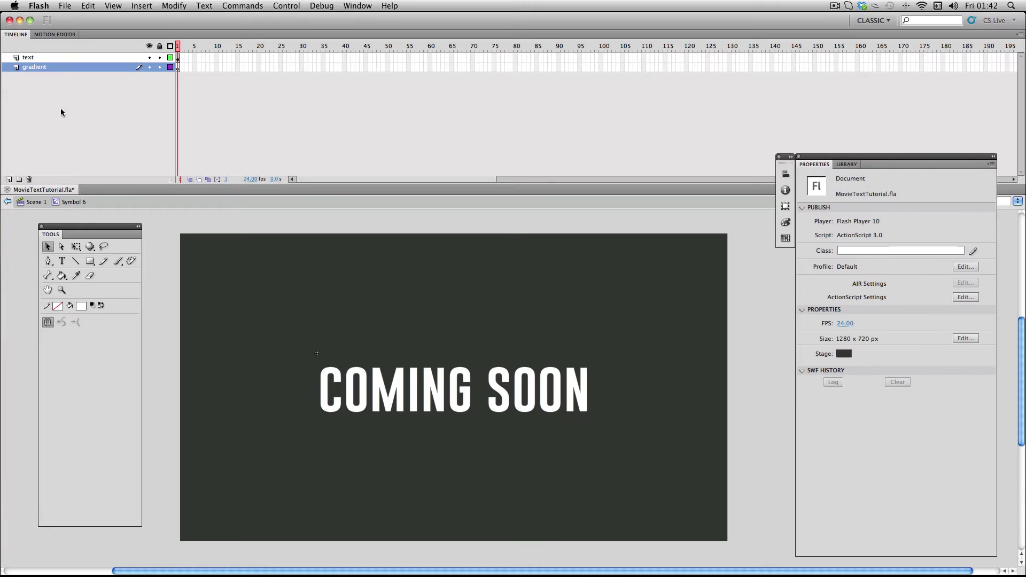
# Draw a red-filled rectangle on the gradient layer covering the COMING SOON text
pyautogui.click(90, 261)
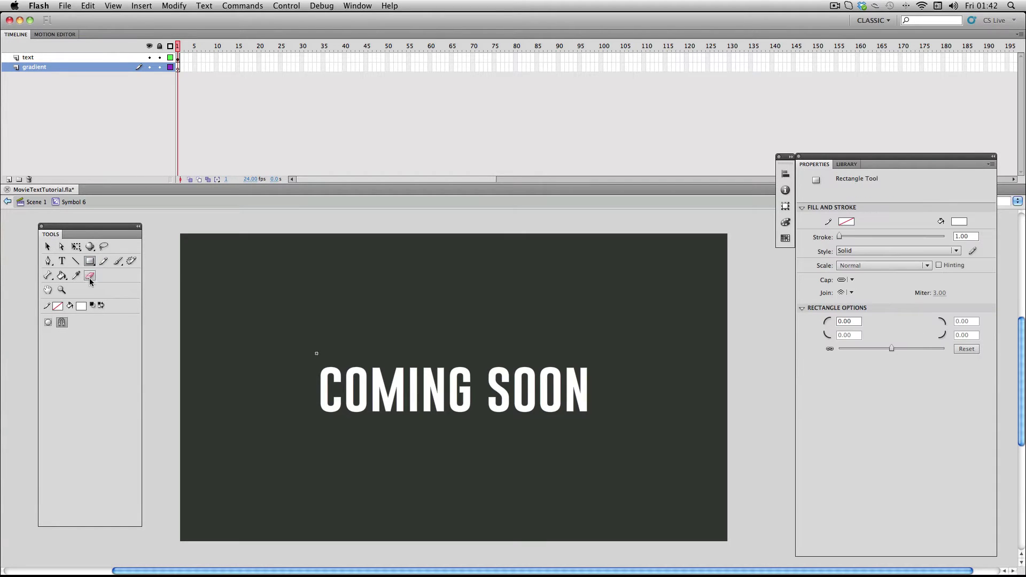
pyautogui.click(81, 306)
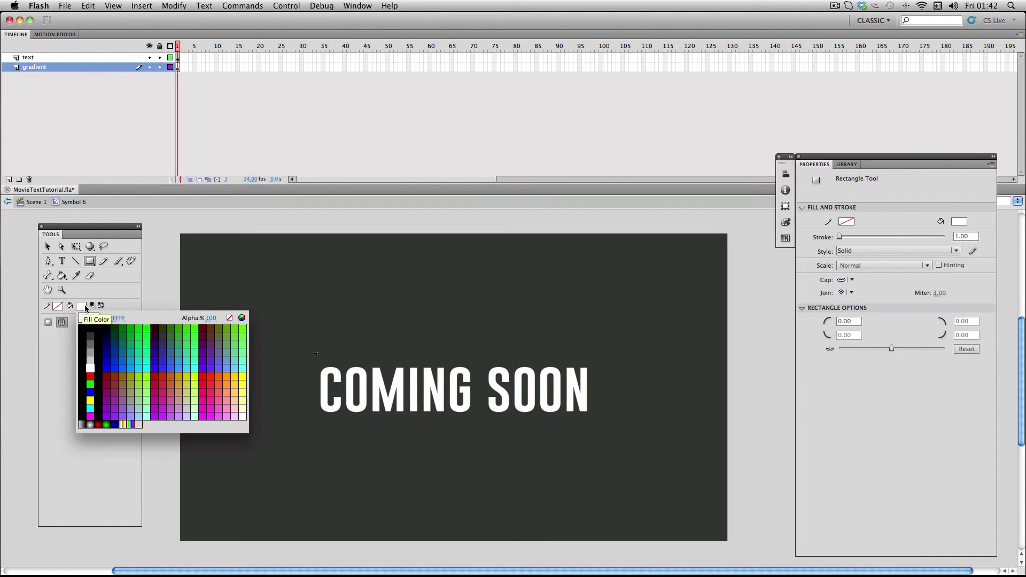
pyautogui.click(91, 377)
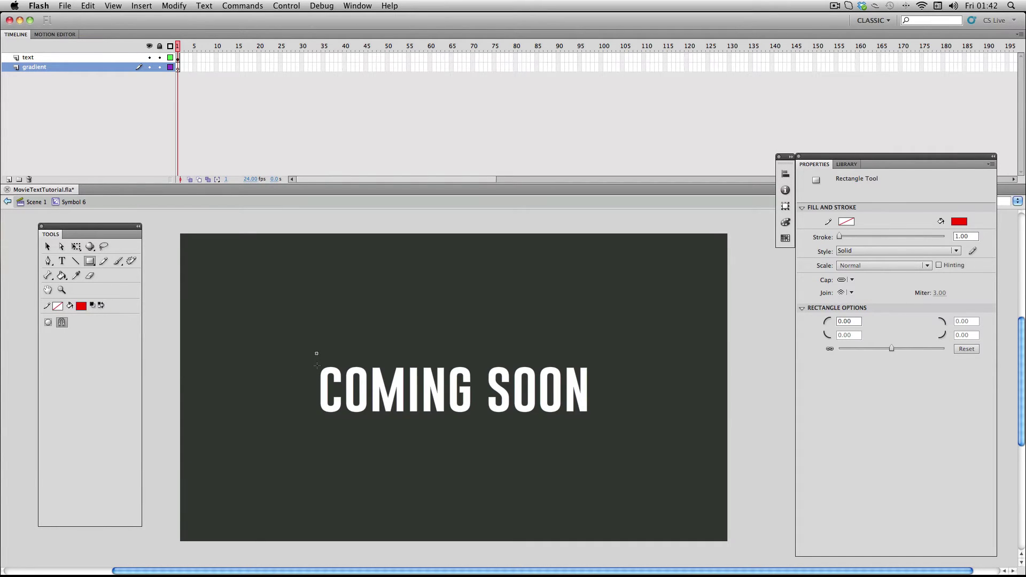
pyautogui.moveTo(320, 367); pyautogui.dragTo(590, 414)
# Change the red rectangle's fill to a linear gradient
pyautogui.press('v')
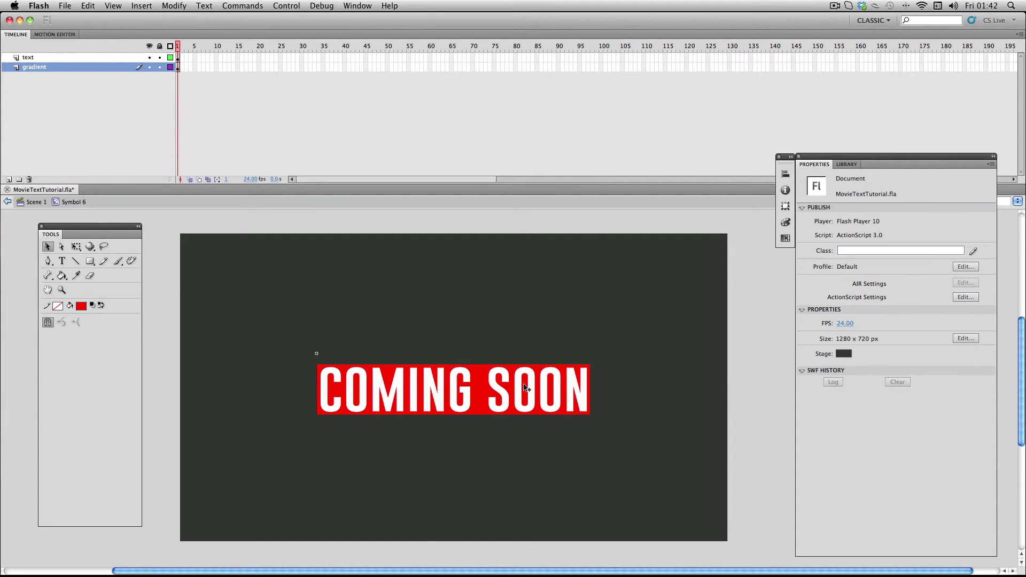
pyautogui.click(480, 380)
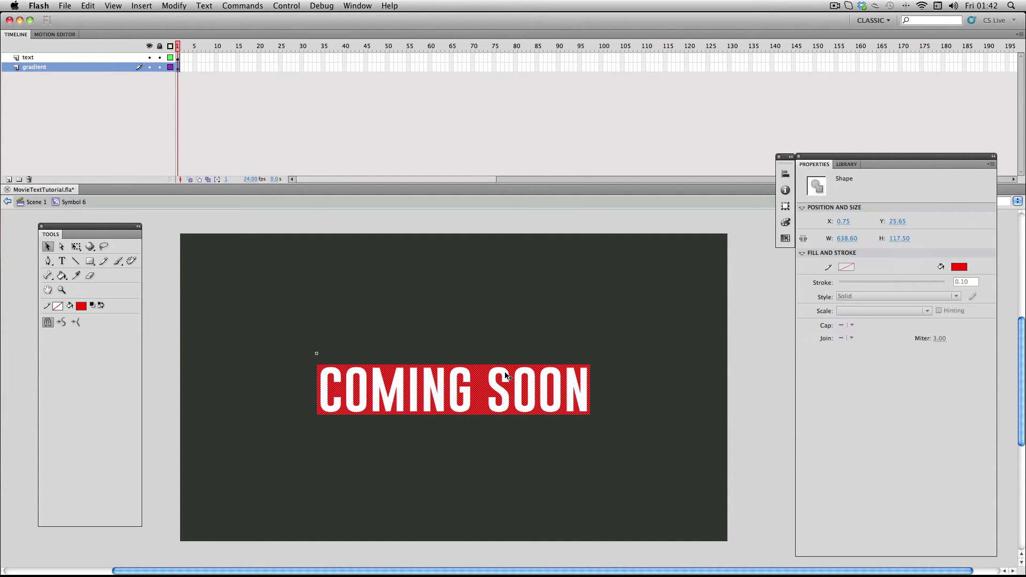
pyautogui.click(785, 223)
pyautogui.click(736, 184)
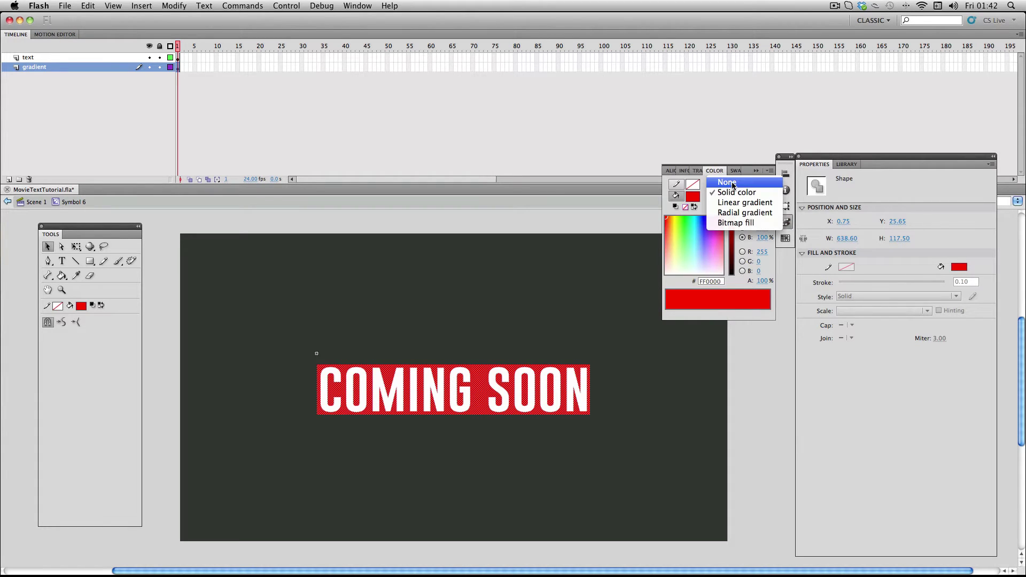
pyautogui.click(735, 203)
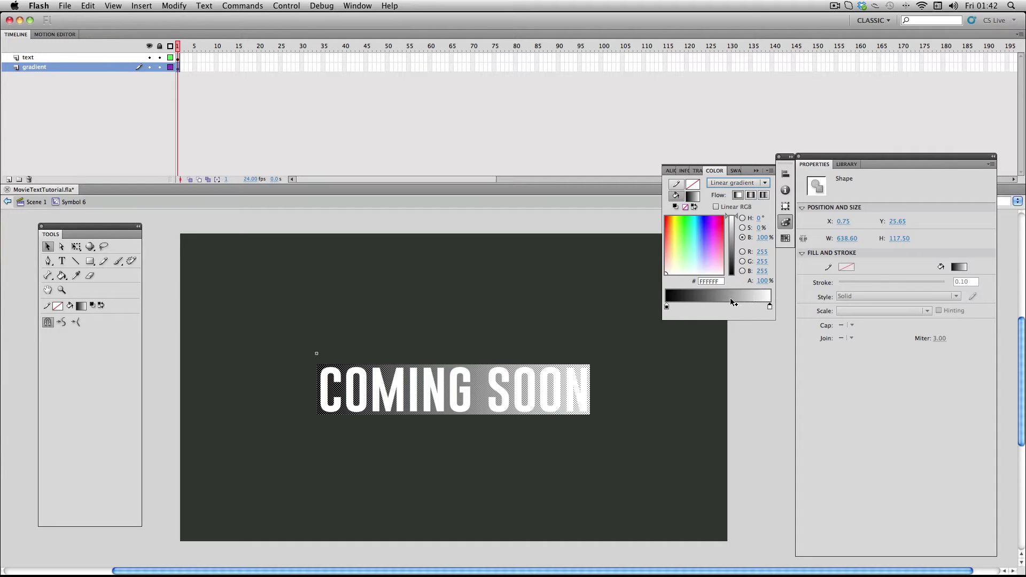
# Set the gradient's left stop to #333333 and right stop to #CCCCCC
pyautogui.doubleClick(666, 307)
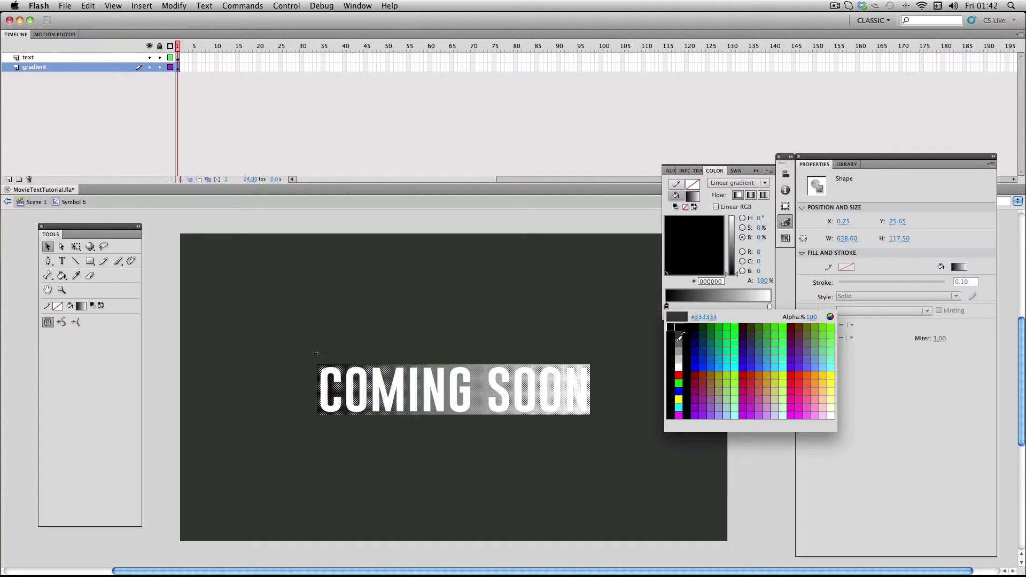
pyautogui.click(678, 337)
pyautogui.click(769, 307)
pyautogui.doubleClick(770, 308)
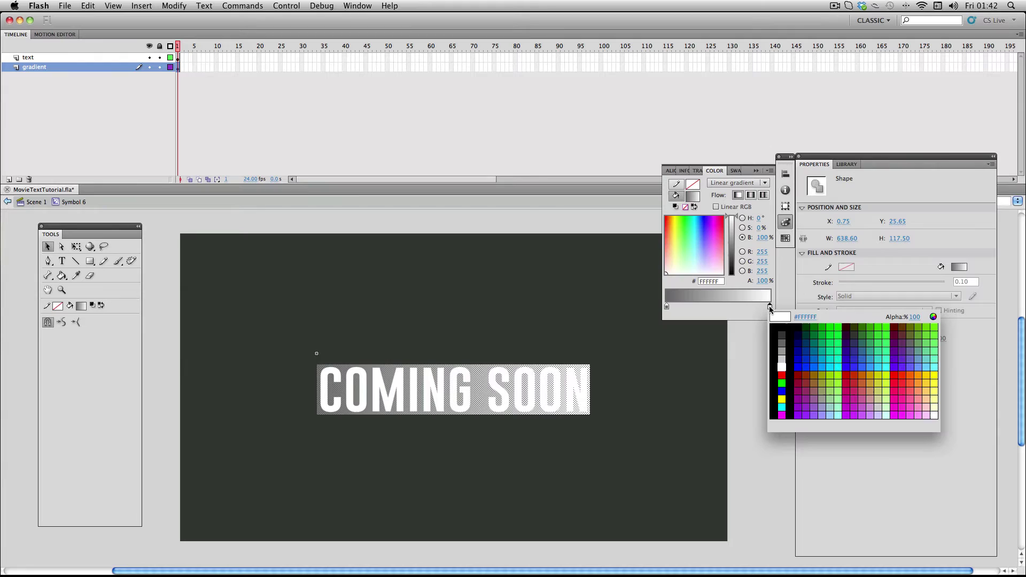
pyautogui.click(780, 365)
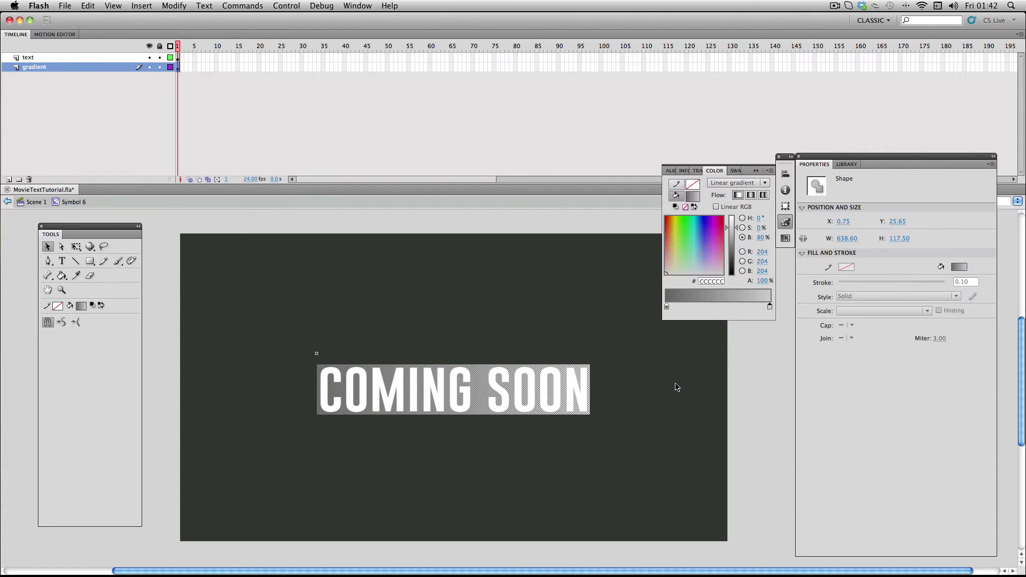
pyautogui.click(651, 388)
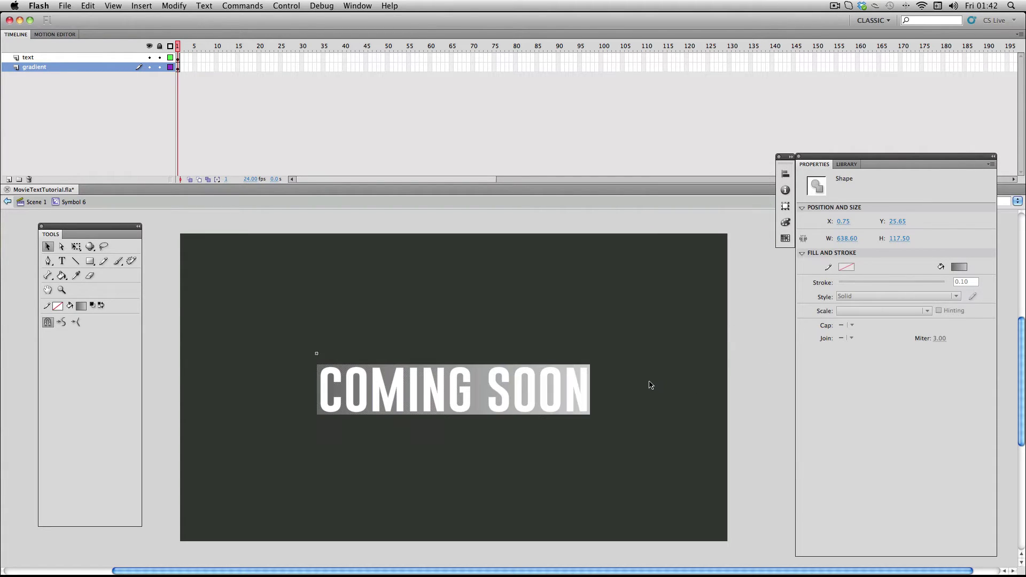
pyautogui.click(487, 376)
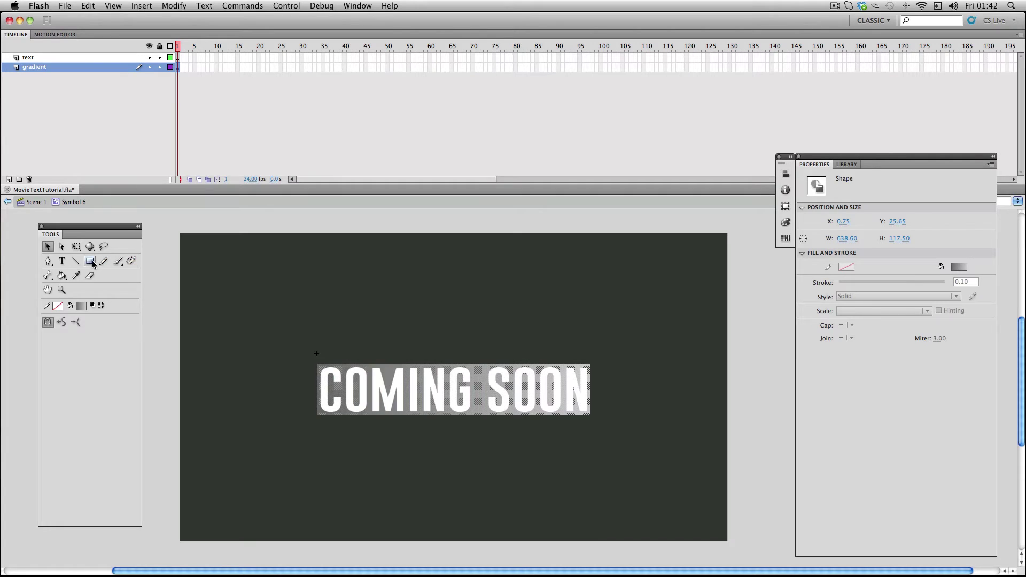
# Rotate the grey gradient 90° with the Gradient Transform Tool so it runs vertically
pyautogui.moveTo(76, 247); pyautogui.dragTo(146, 262)
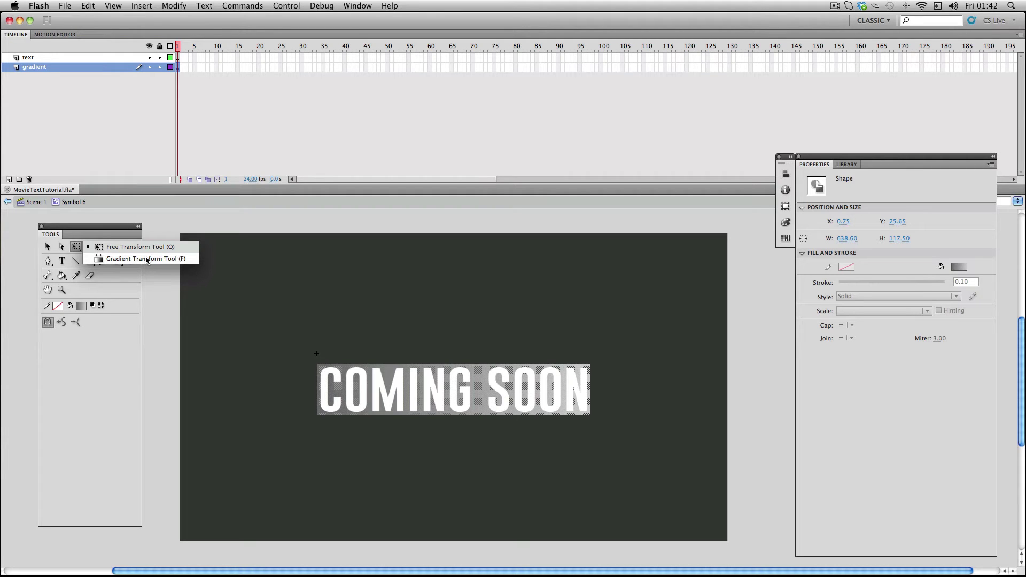
pyautogui.moveTo(147, 261); pyautogui.dragTo(148, 260)
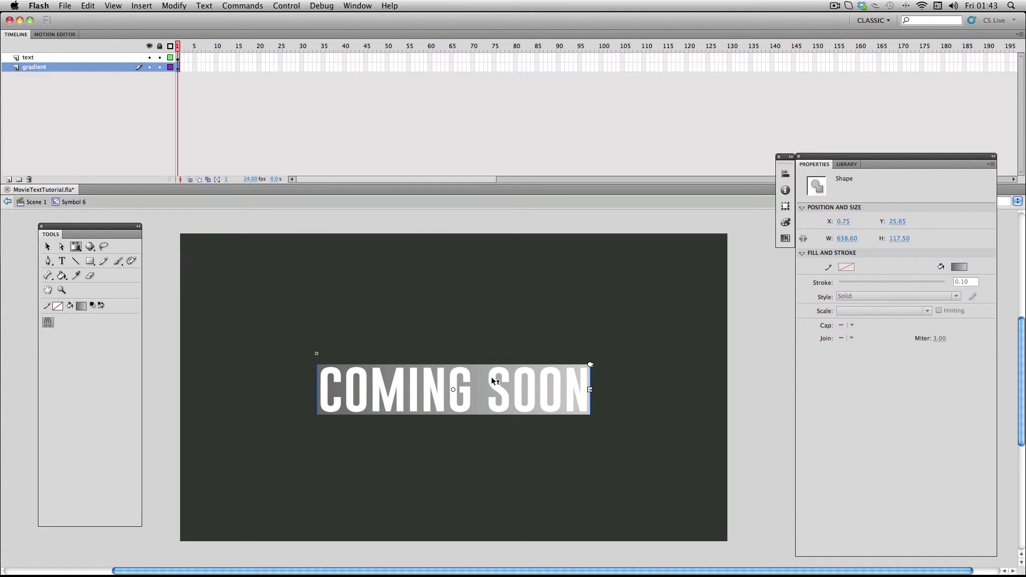
pyautogui.moveTo(590, 363); pyautogui.dragTo(447, 363)
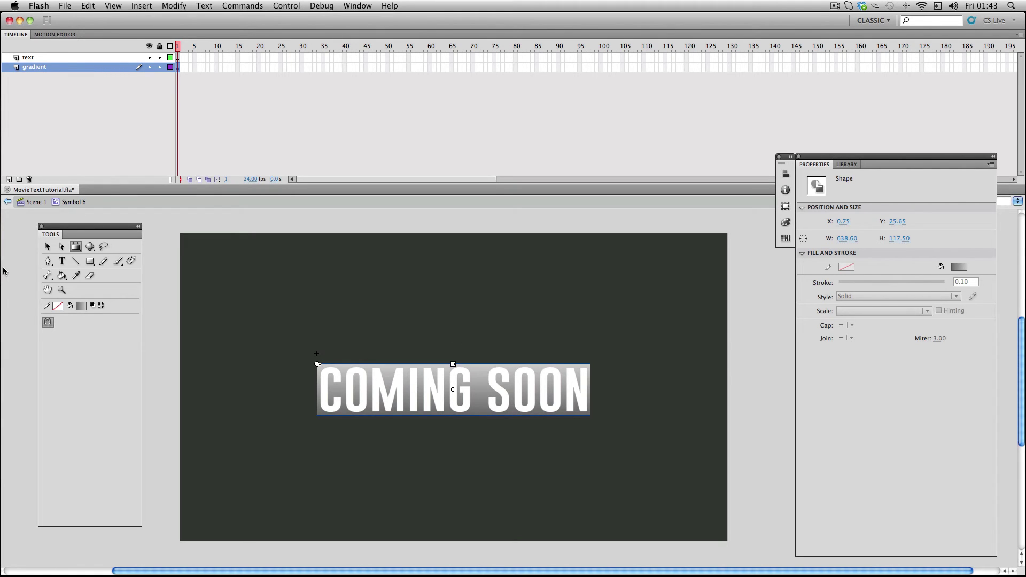
pyautogui.click(47, 246)
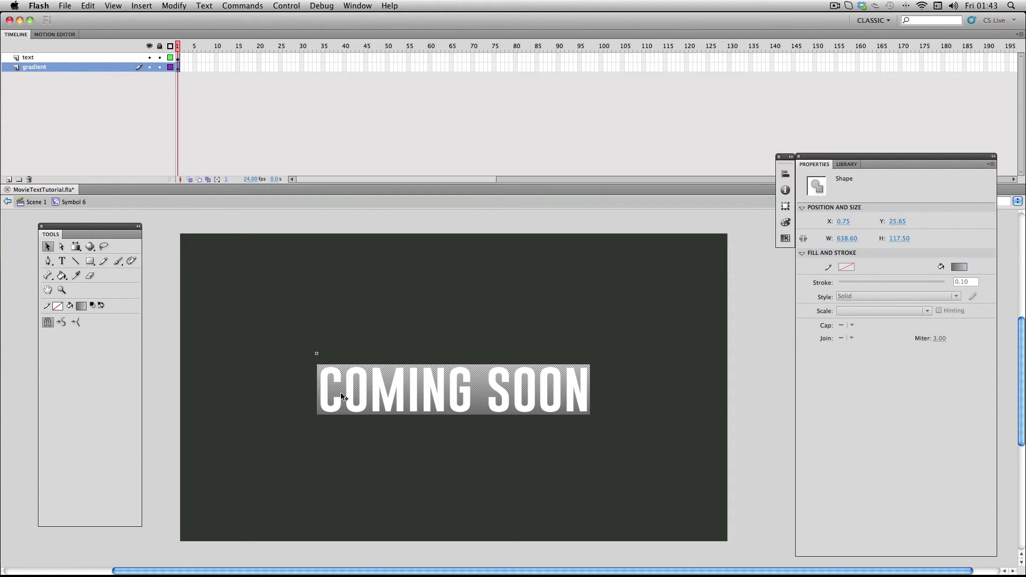
pyautogui.click(362, 317)
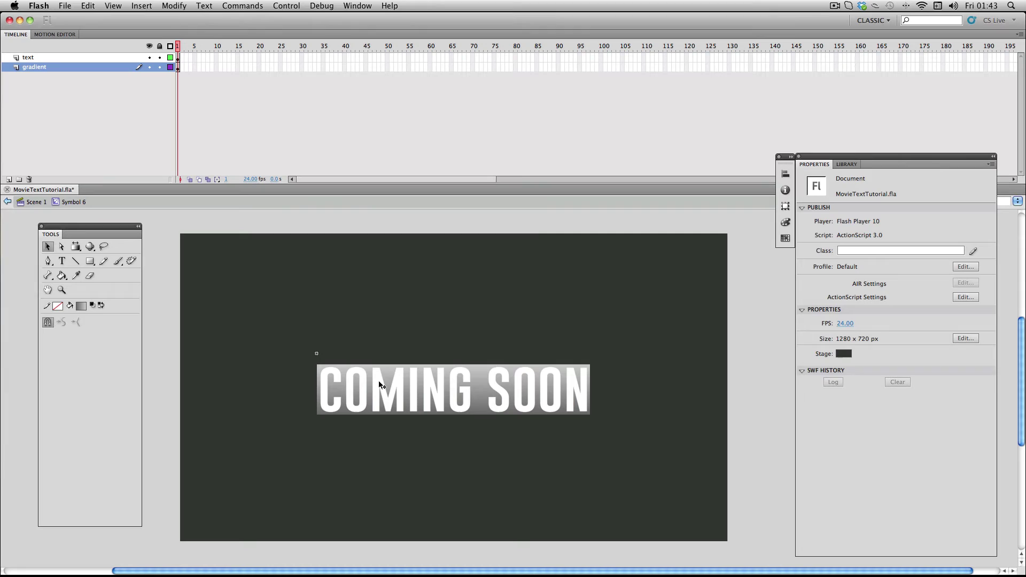
# Make the text layer a mask over the gradient layer
pyautogui.click(61, 58)
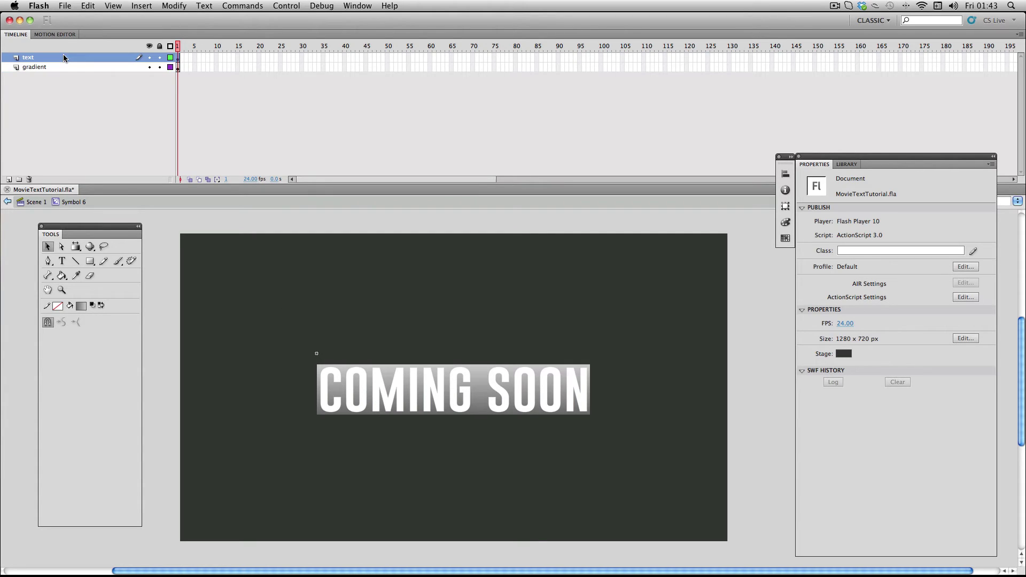
pyautogui.rightClick(117, 60)
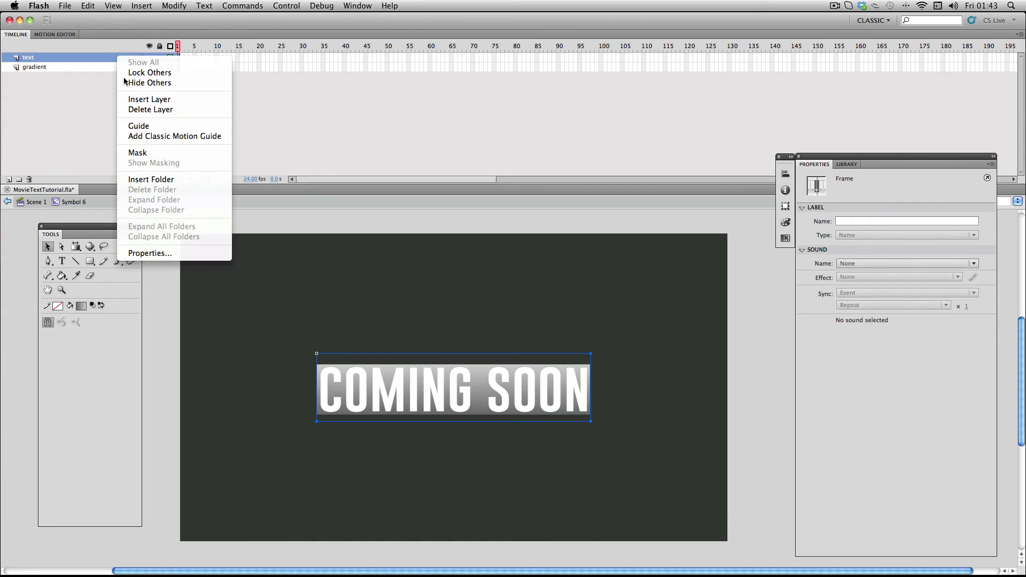
pyautogui.click(153, 154)
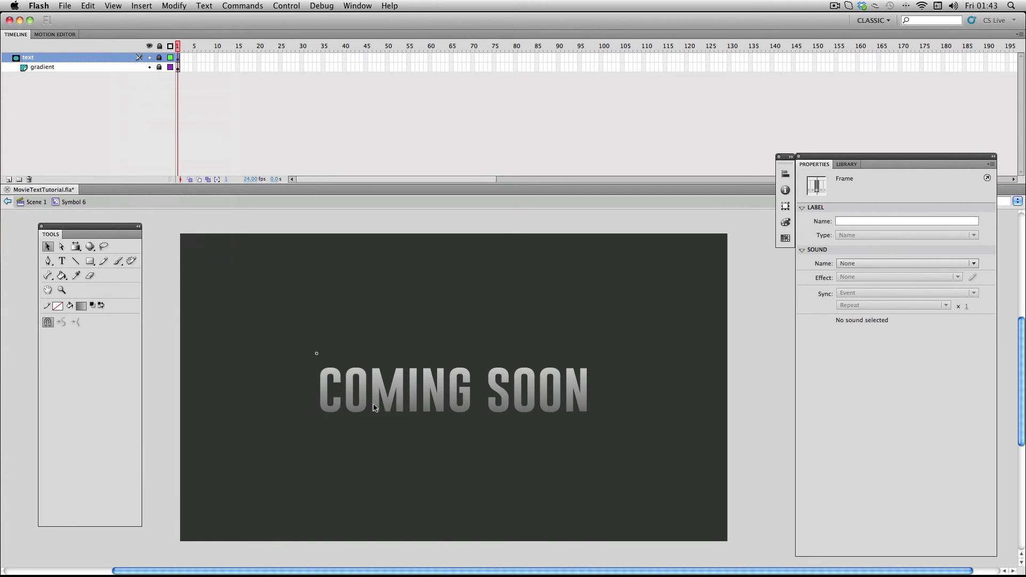
# Back in Scene 1, add a Drop Shadow filter to the COMING SOON movie clip
pyautogui.click(25, 206)
pyautogui.click(317, 352)
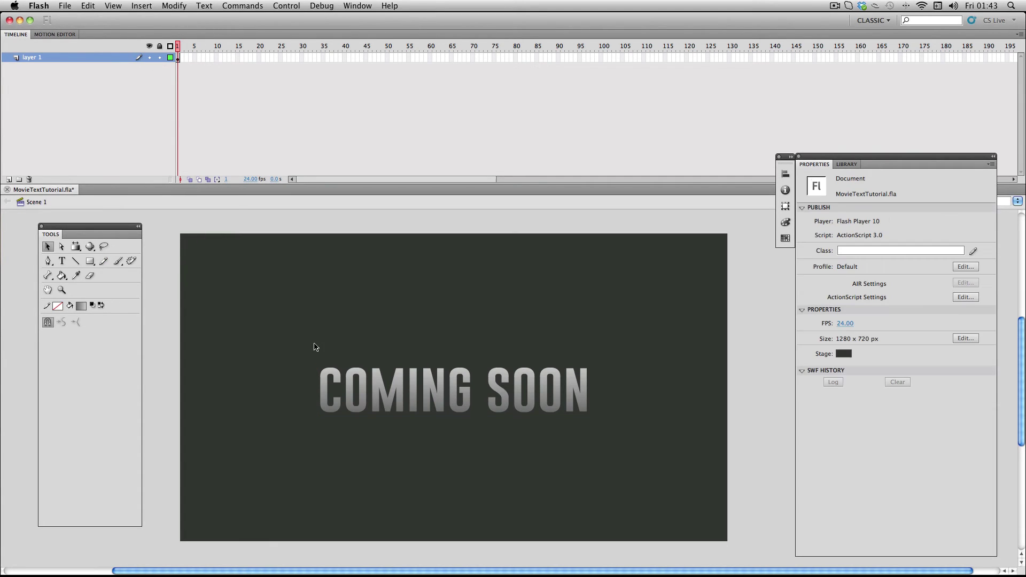
pyautogui.click(335, 379)
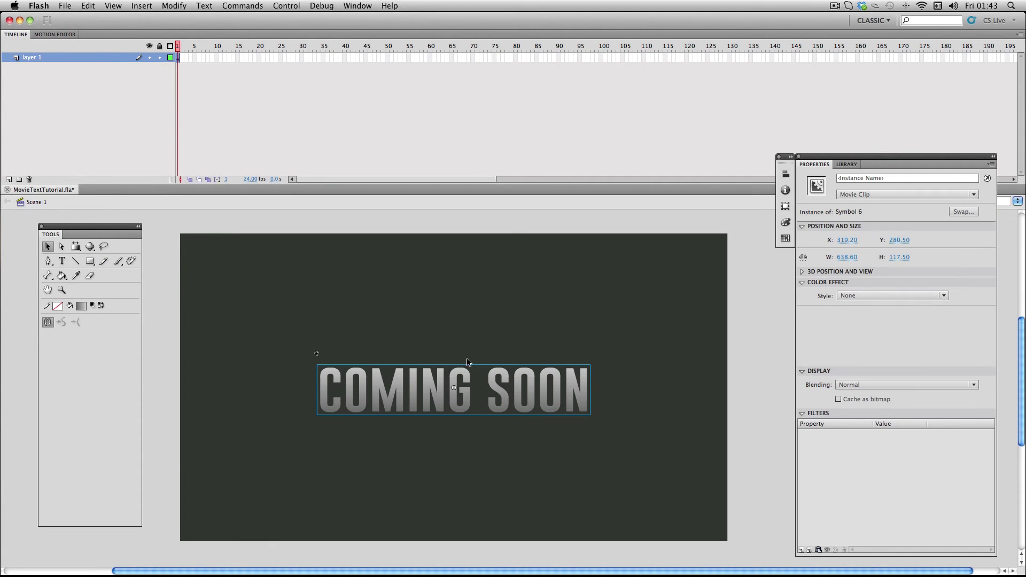
pyautogui.click(801, 551)
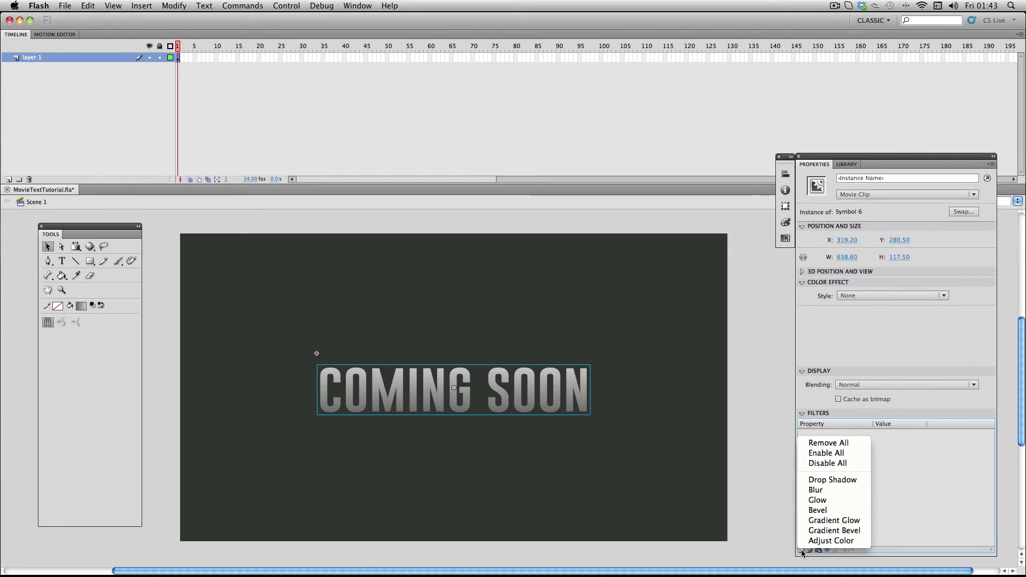
pyautogui.click(824, 483)
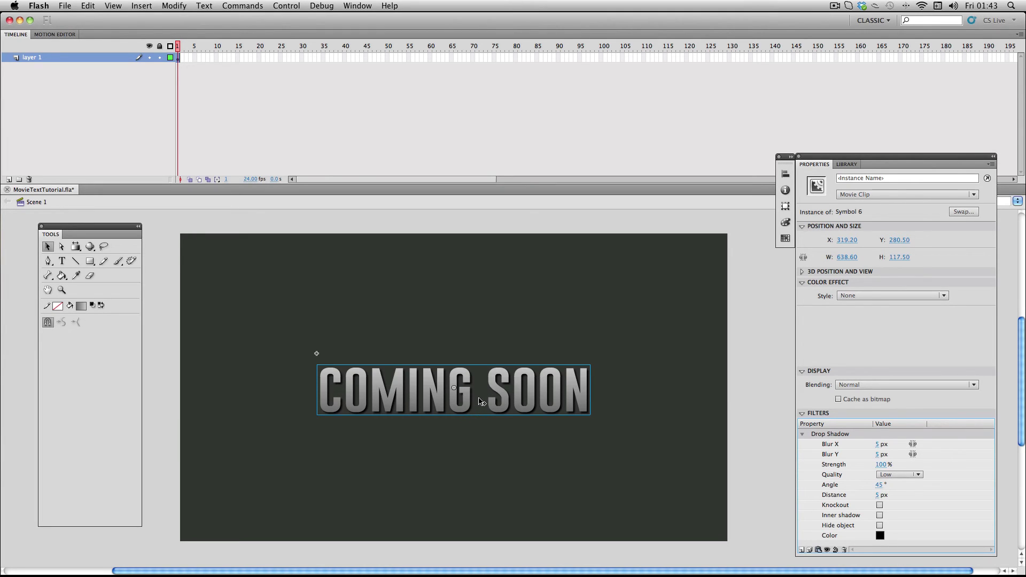
# Set the drop shadow quality to High and strength to 40%
pyautogui.click(892, 475)
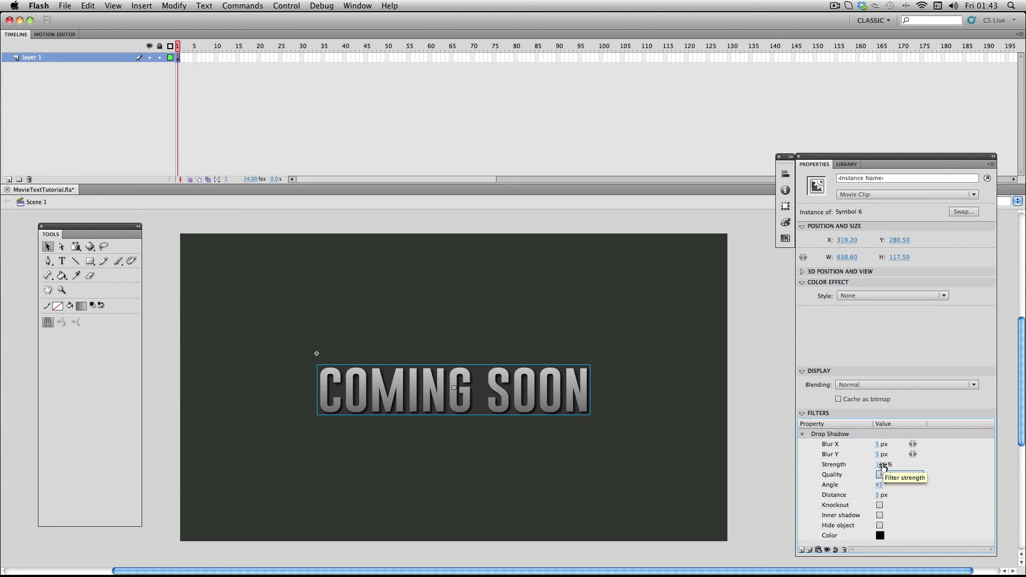
pyautogui.moveTo(883, 467); pyautogui.dragTo(872, 466)
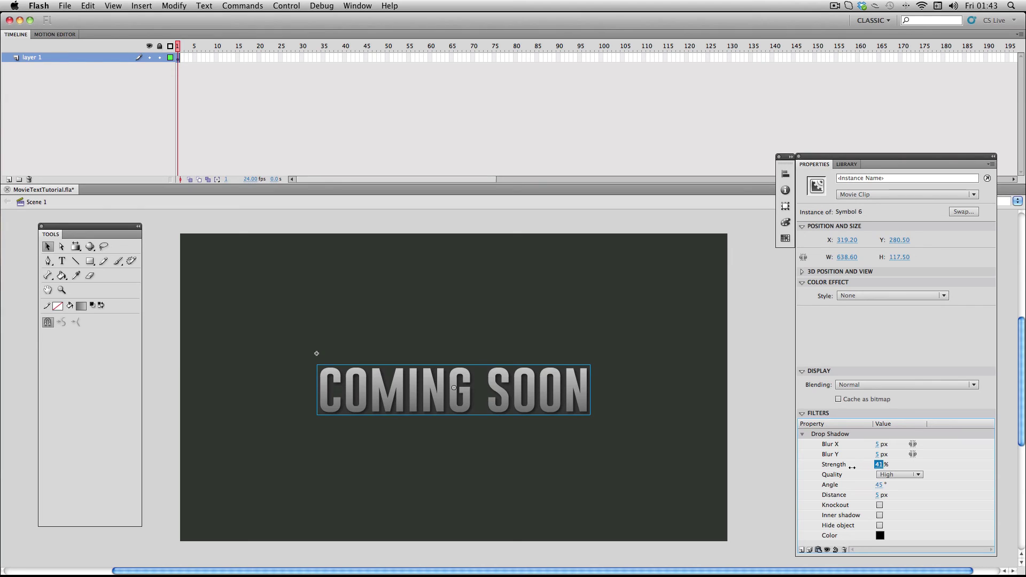
pyautogui.click(880, 465)
pyautogui.write('40')
pyautogui.press('Return')
pyautogui.click(698, 434)
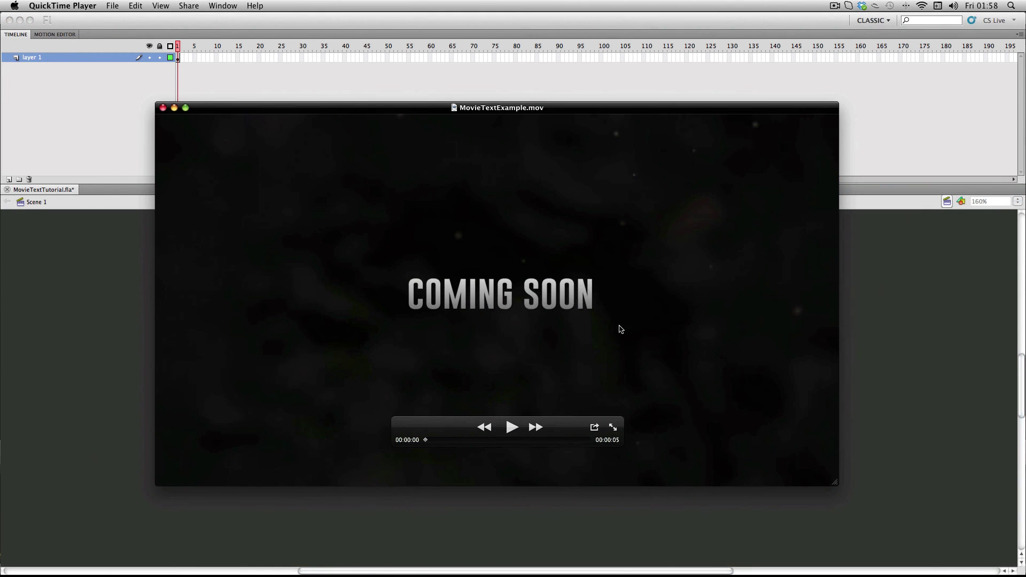
# Move the MovieTextExample.mov window down and back up to compare it with the Flash stage
pyautogui.moveTo(512, 110); pyautogui.dragTo(507, 507)
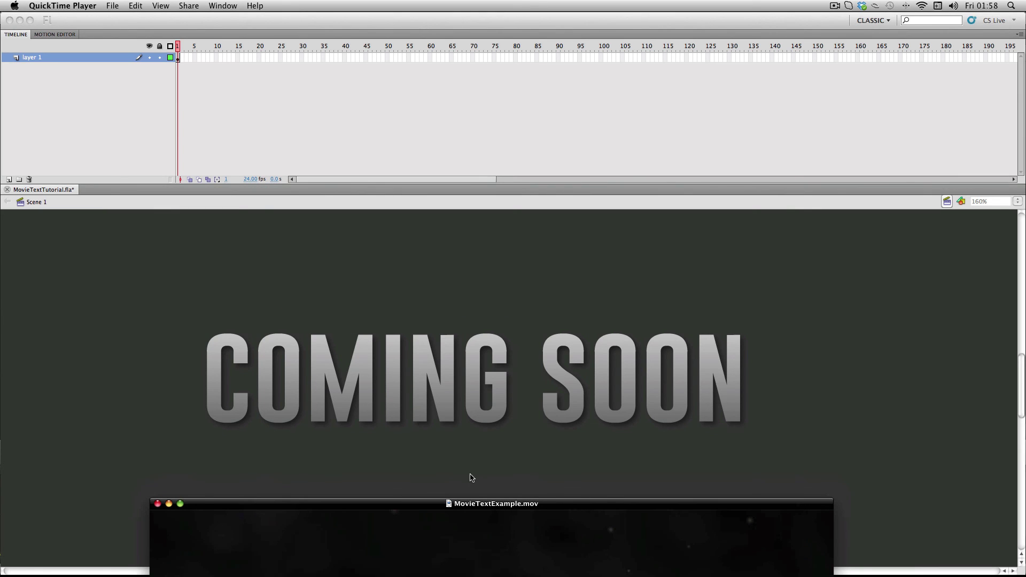
pyautogui.moveTo(487, 509); pyautogui.dragTo(498, 142)
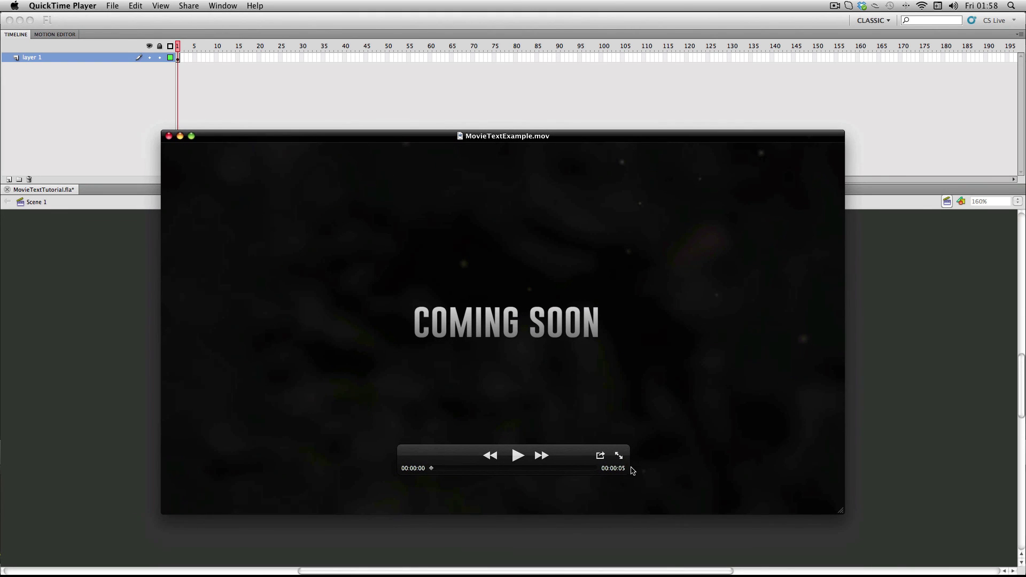